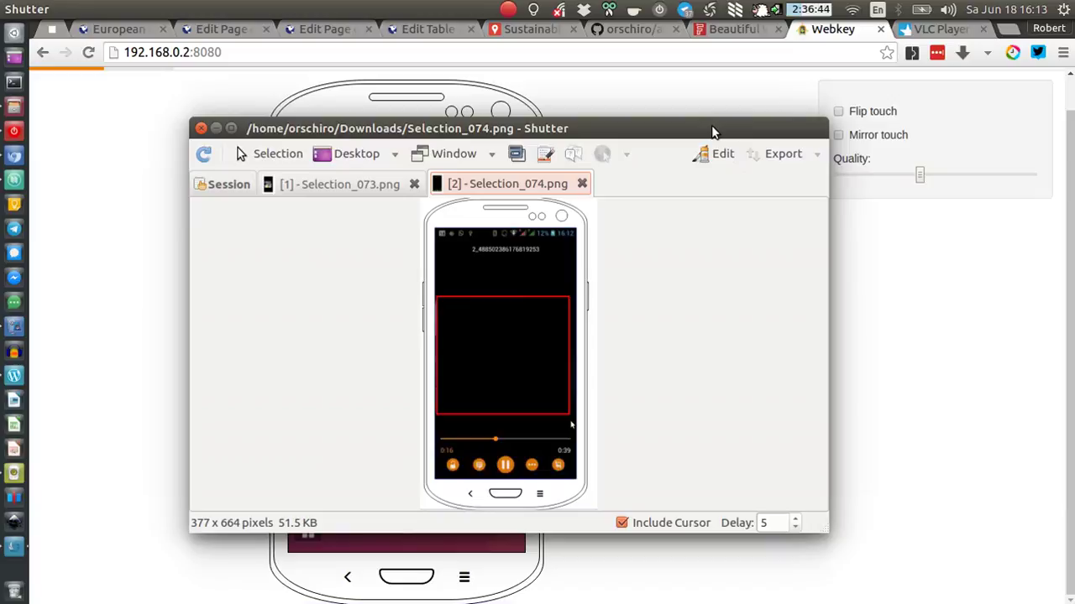
Step: Maximize the black-screen screenshot in Shutter, then return to the Chromium phone mirror
{"action": "double_click", "coordinate": [712, 130]}
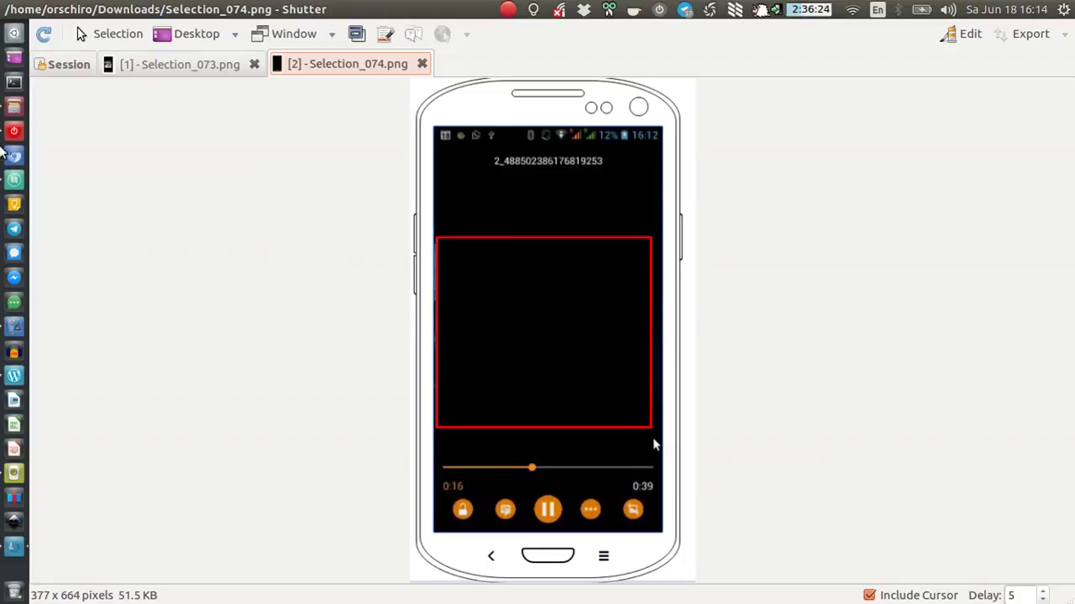
{"action": "left_click", "coordinate": [10, 158]}
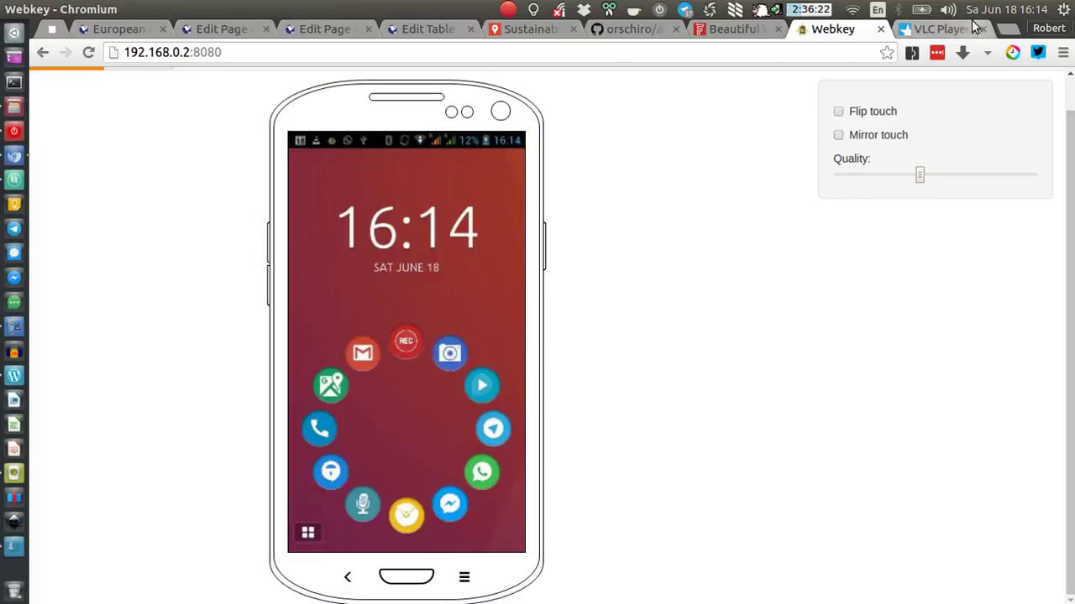
Step: Read the VLC forum thread's post #7 solution on disabling HW overlays, then return to Webkey
{"action": "left_click", "coordinate": [958, 29]}
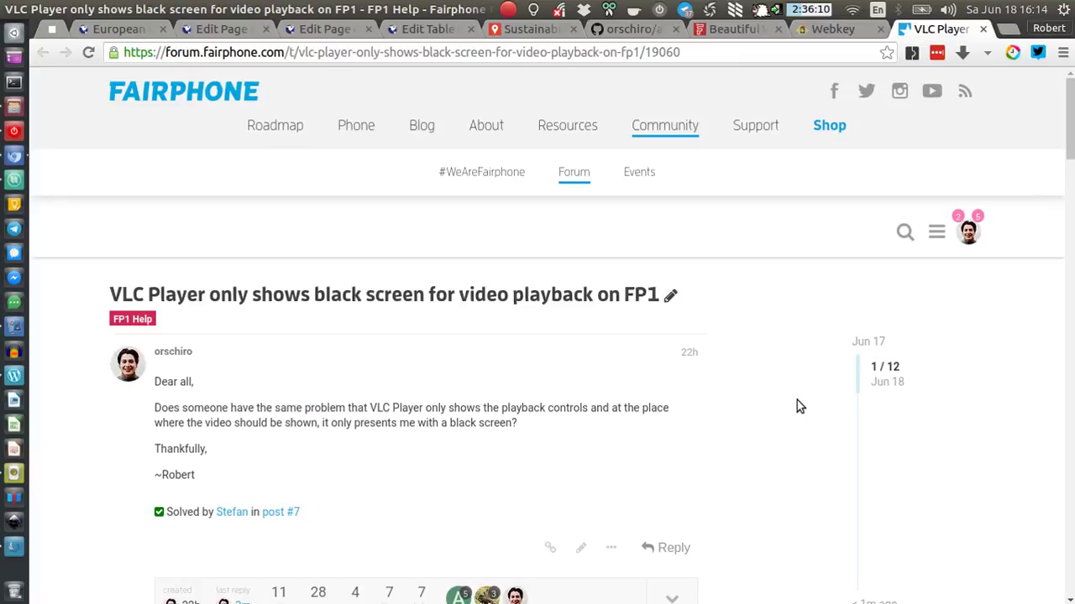
{"action": "left_click", "coordinate": [282, 513]}
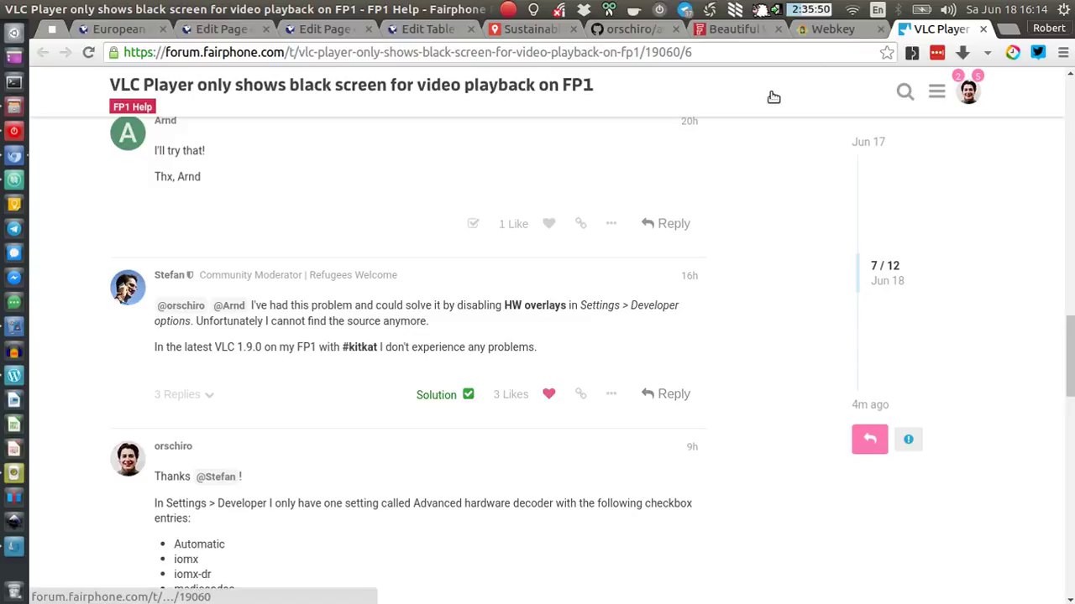
{"action": "left_click", "coordinate": [823, 30]}
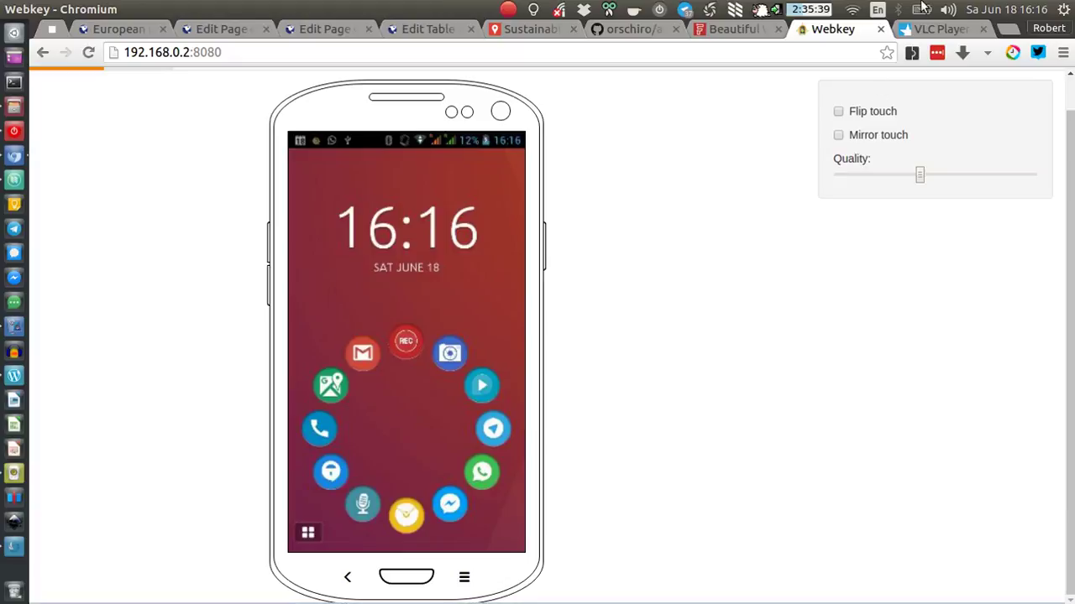
Step: Recheck the VLC forum solution, return to the Webkey mirror, and open vokoscreen's tray menu
{"action": "left_click", "coordinate": [940, 28]}
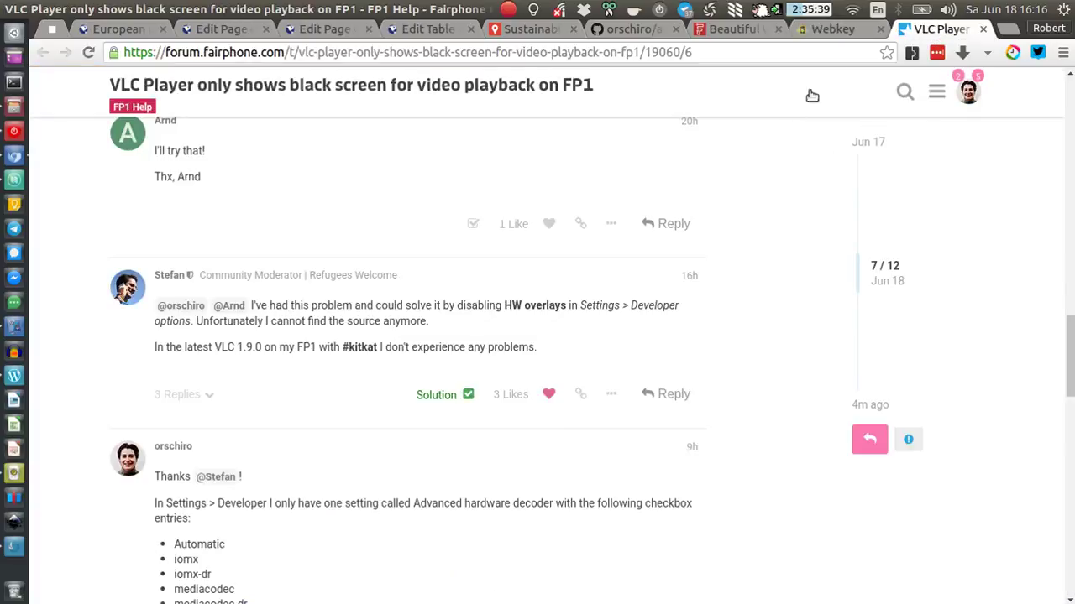
{"action": "left_click", "coordinate": [823, 31]}
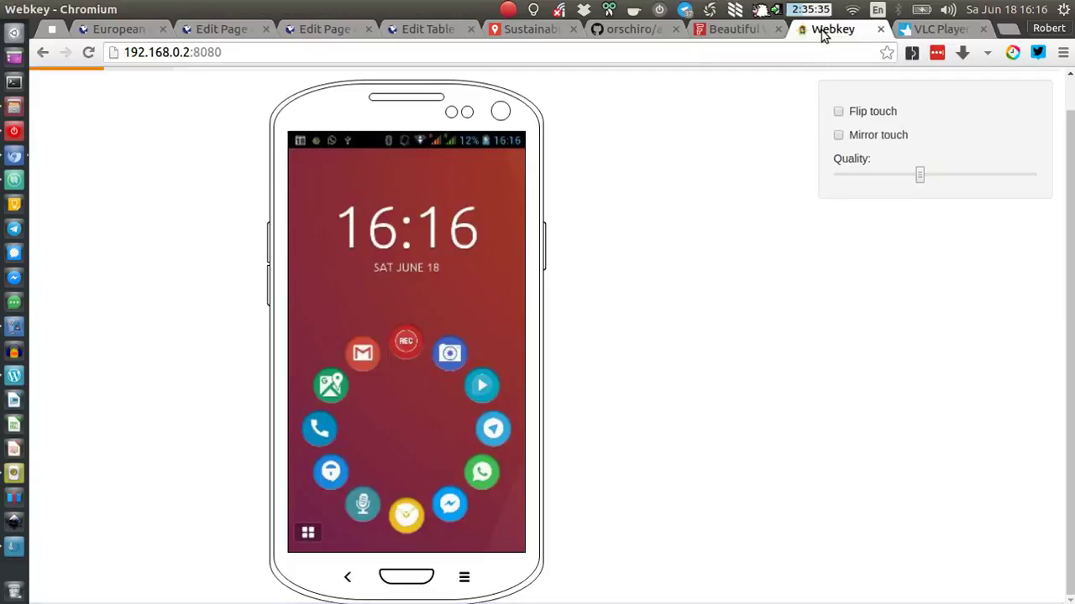
{"action": "left_click", "coordinate": [507, 8]}
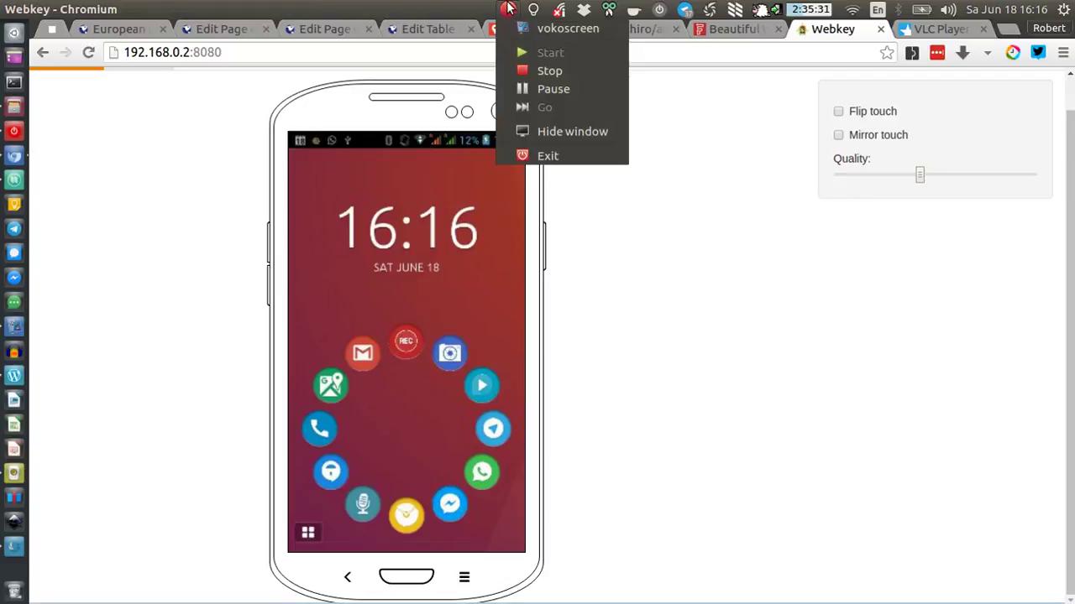